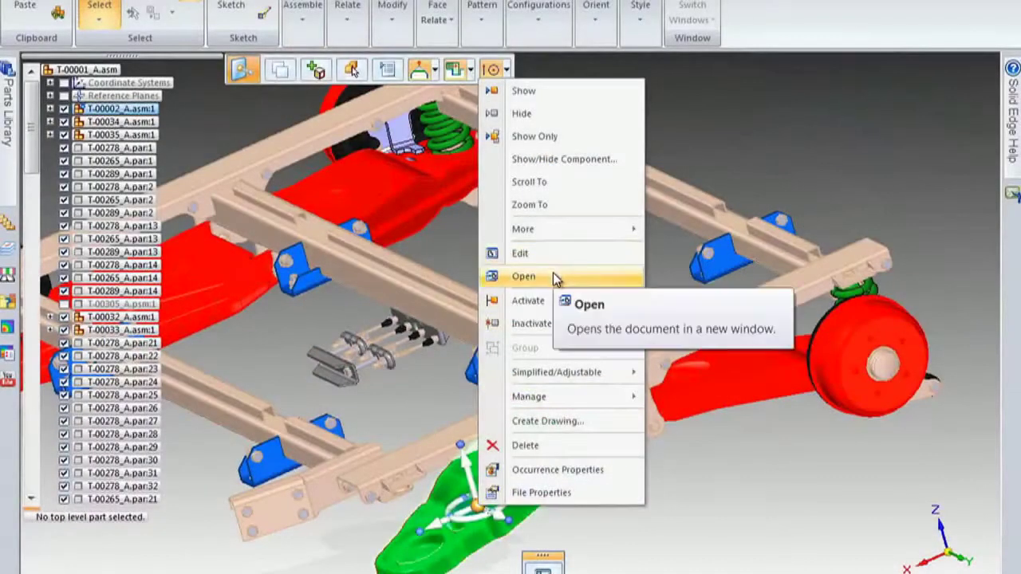
# Open the part in its own window and add a new sheet metal body named Tab
pyautogui.click(547, 275)
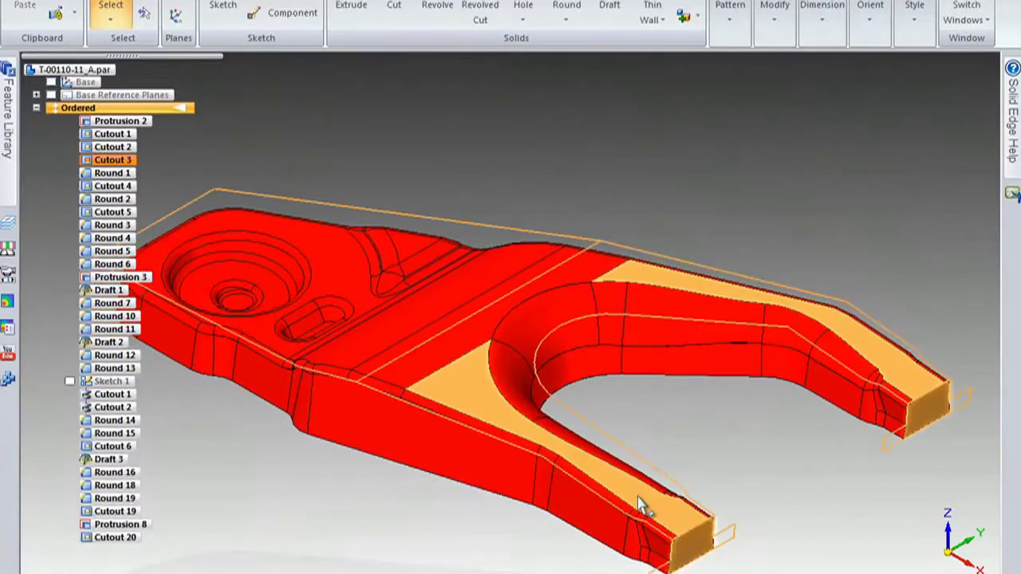
pyautogui.hotkey('ctrl', 'f')
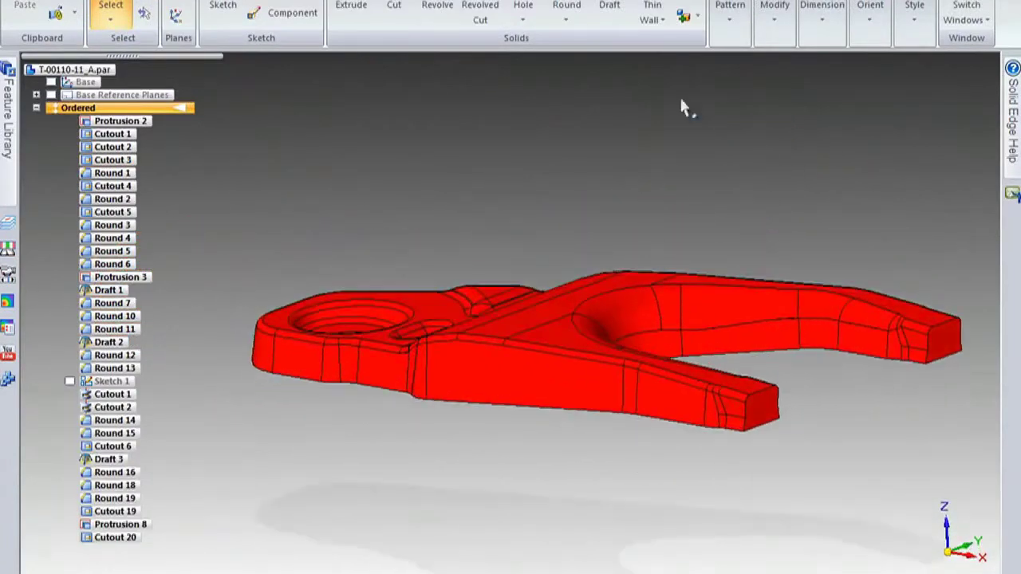
pyautogui.click(683, 16)
pyautogui.click(683, 39)
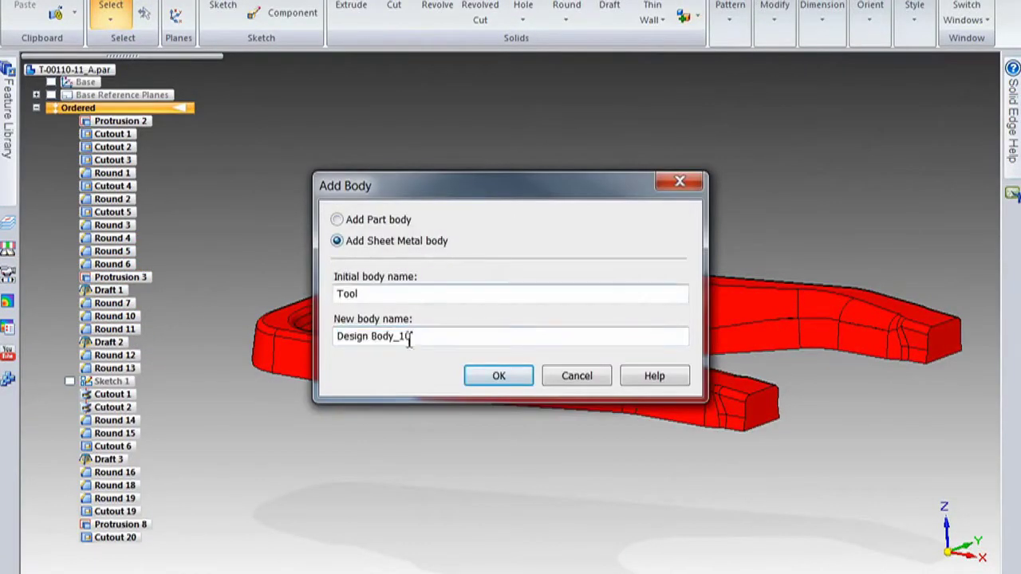
pyautogui.click(491, 377)
# Include the part's face outline in the sketch, offset by 19 mm
pyautogui.click(319, 14)
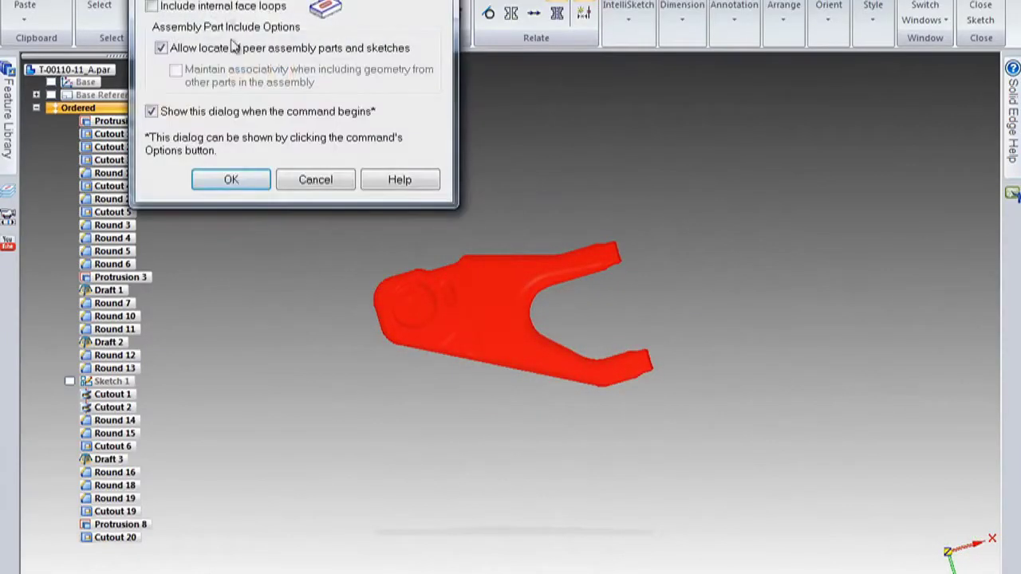
pyautogui.click(239, 179)
pyautogui.click(427, 71)
pyautogui.click(436, 127)
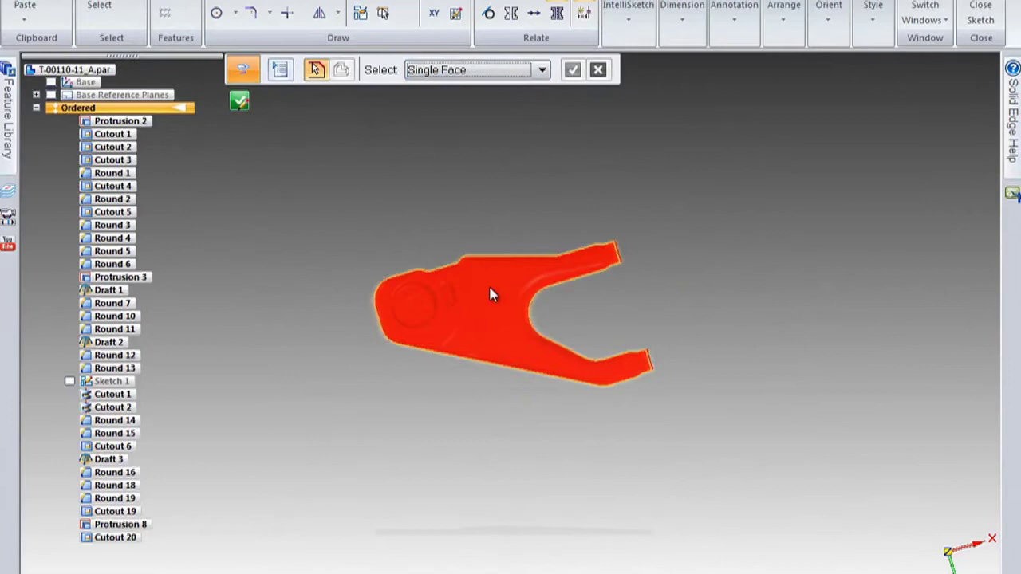
pyautogui.click(489, 292)
pyautogui.write('19')
pyautogui.press('Return')
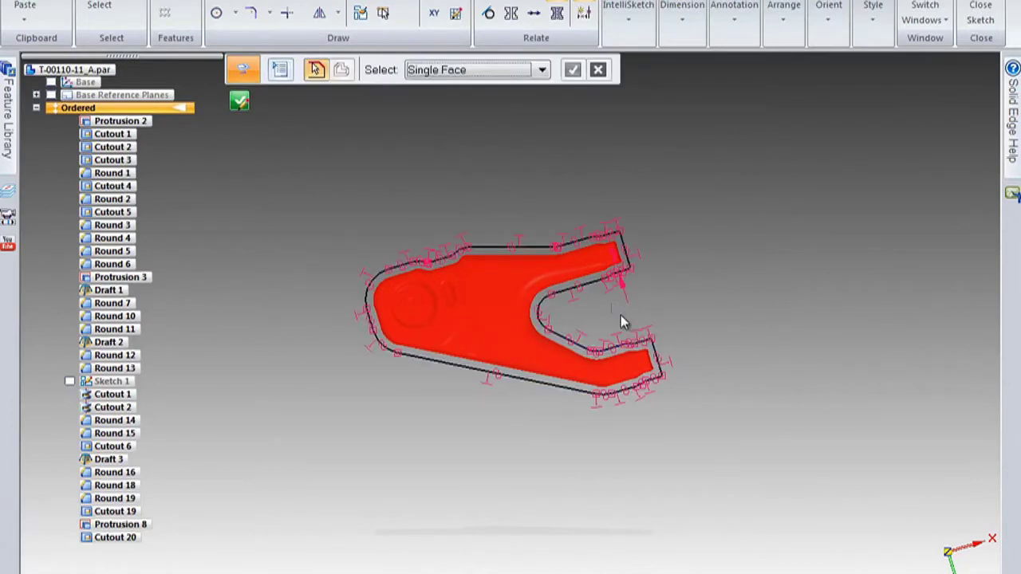
pyautogui.press('Escape')
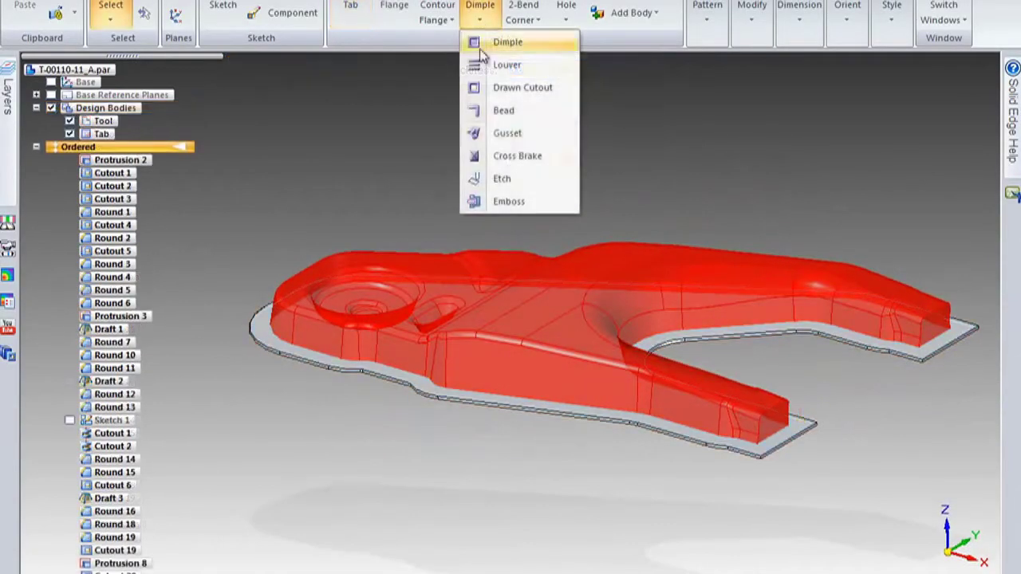
# Emboss the 3 mm Tab body with the Tool body
pyautogui.click(510, 202)
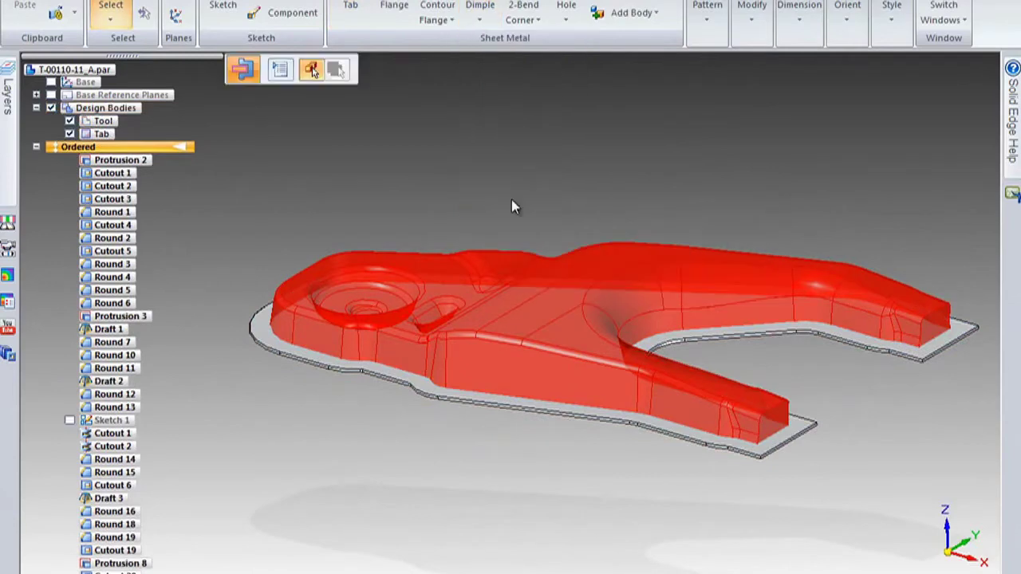
pyautogui.click(244, 327)
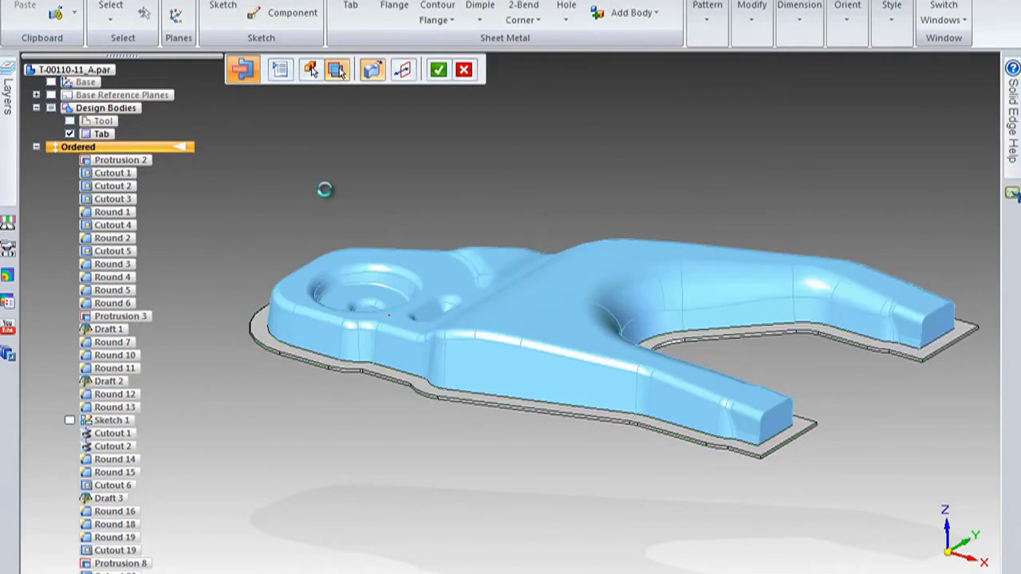
pyautogui.press('Escape')
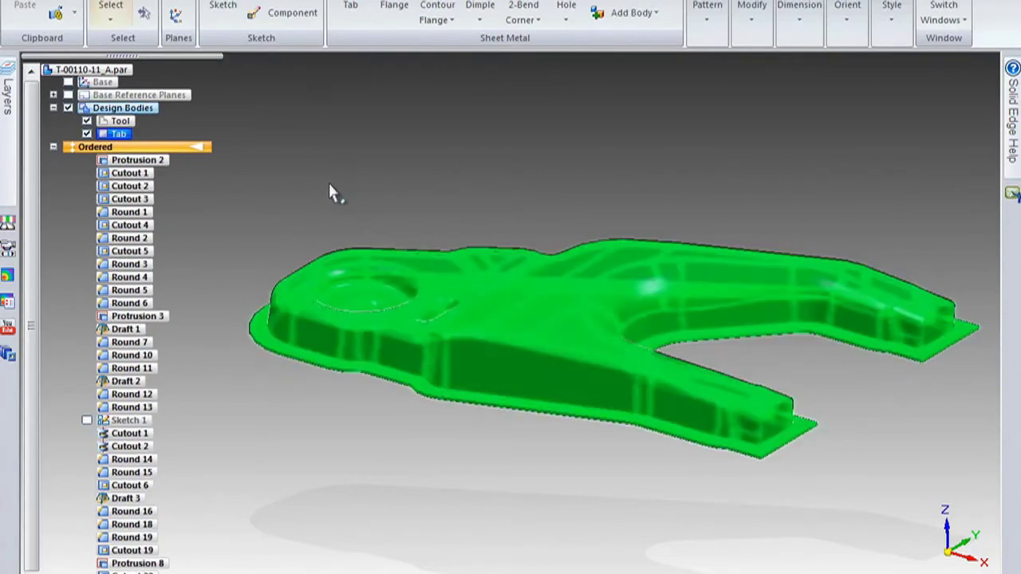
# Make Tool a construction body, add a Rule design limit to the bracket optimization, and show the Mass Vs Iteration chart
pyautogui.rightClick(126, 129)
pyautogui.click(236, 176)
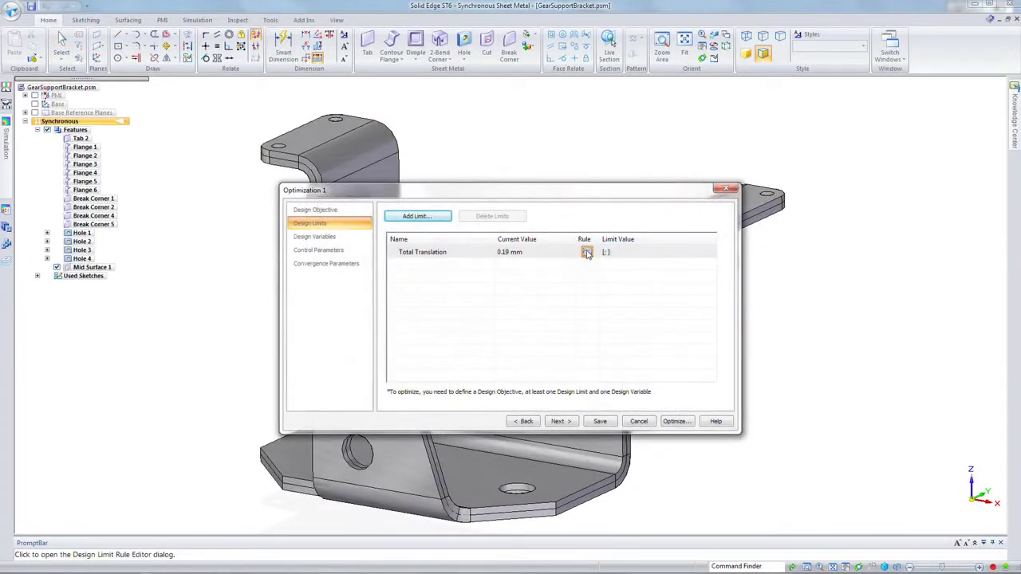
pyautogui.click(586, 253)
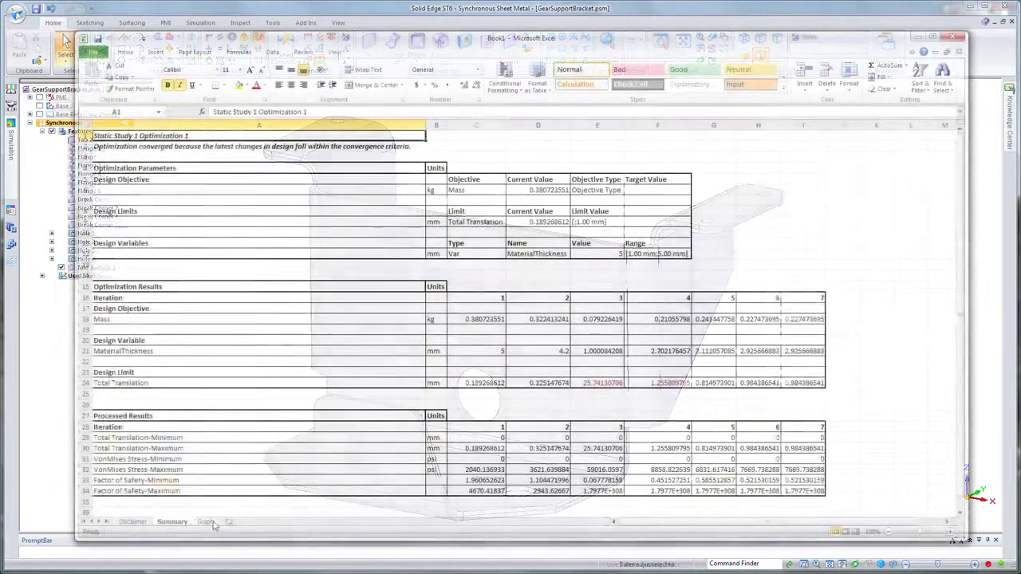
pyautogui.click(210, 522)
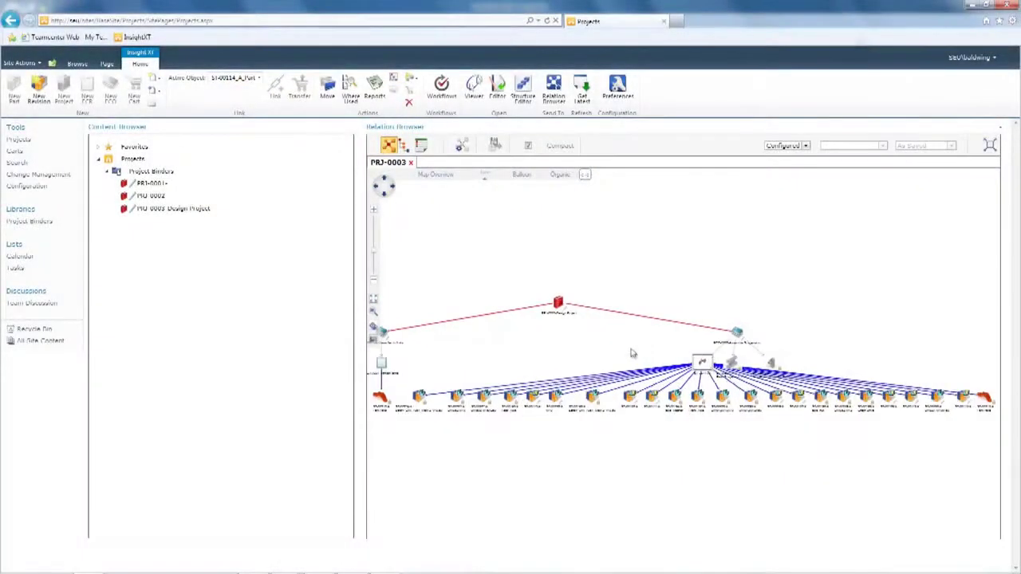
# Preview a project item's properties card, expand ST-00109/A's relations, and apply the Organic layout
pyautogui.doubleClick(659, 329)
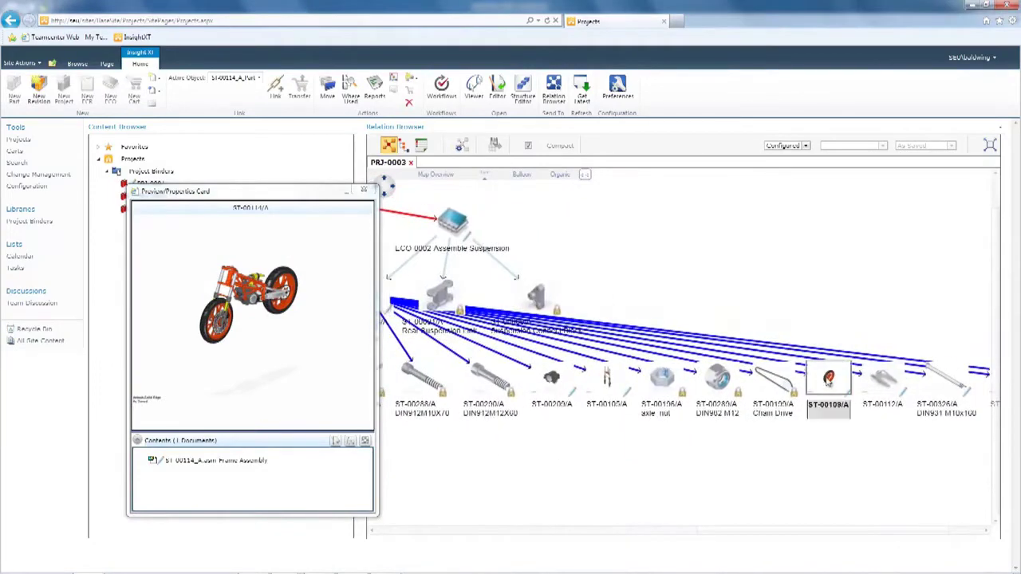
pyautogui.doubleClick(828, 382)
pyautogui.click(560, 175)
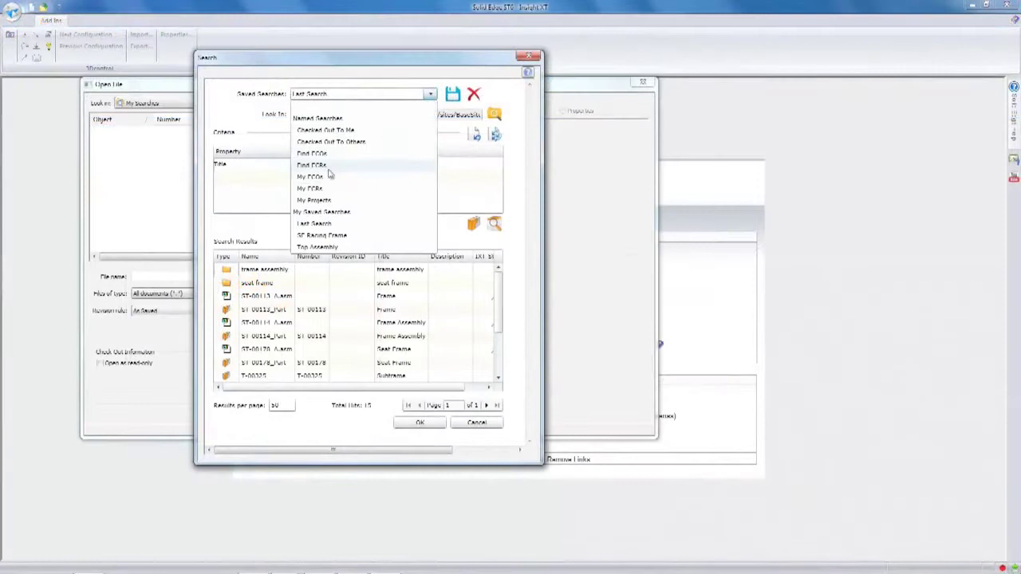
# Run the SF Racing Frame saved search and open the ST 00114 motorcycle frame assembly
pyautogui.click(323, 235)
pyautogui.click(495, 225)
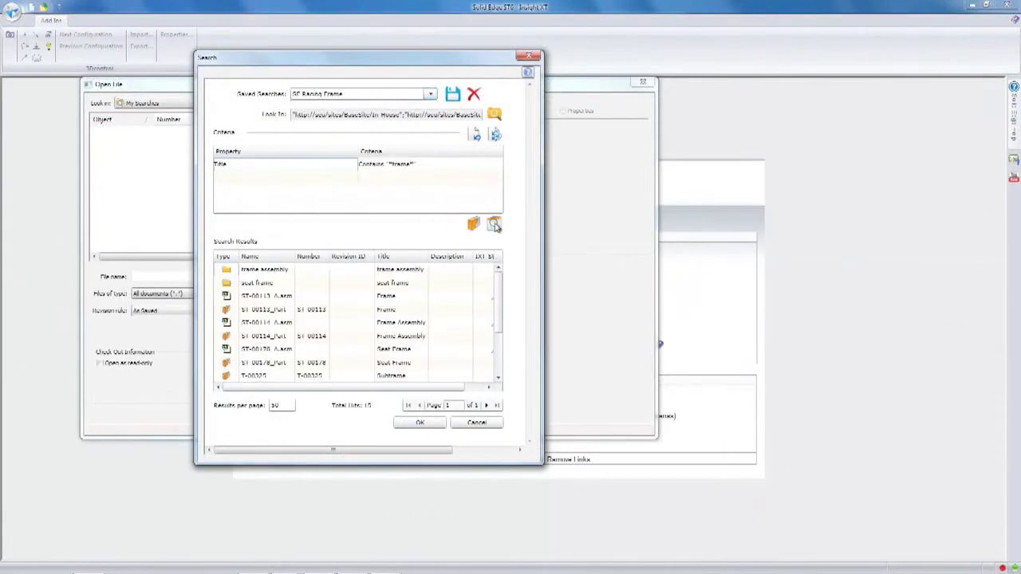
pyautogui.click(420, 423)
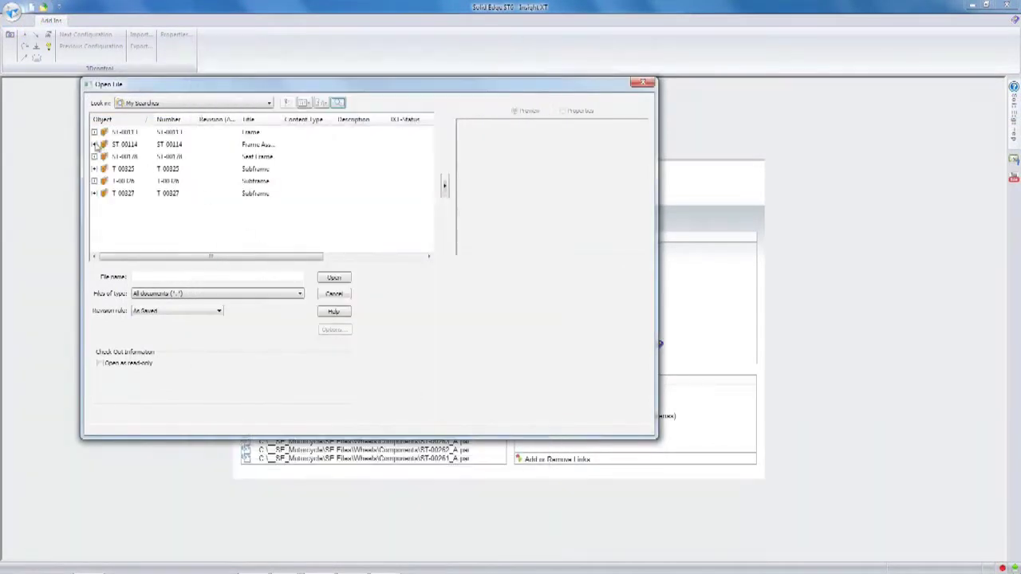
pyautogui.click(95, 144)
pyautogui.click(102, 157)
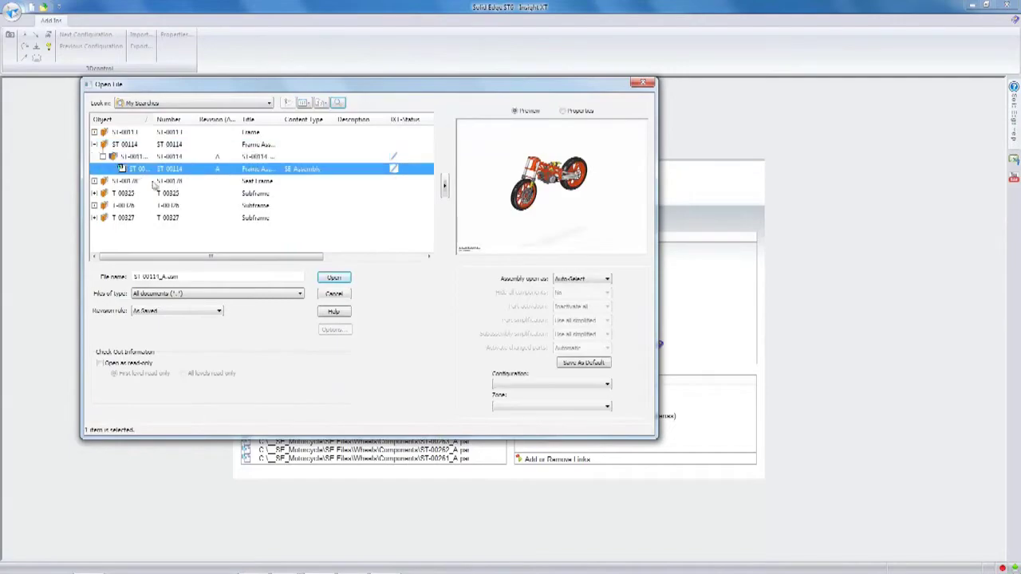
pyautogui.click(333, 277)
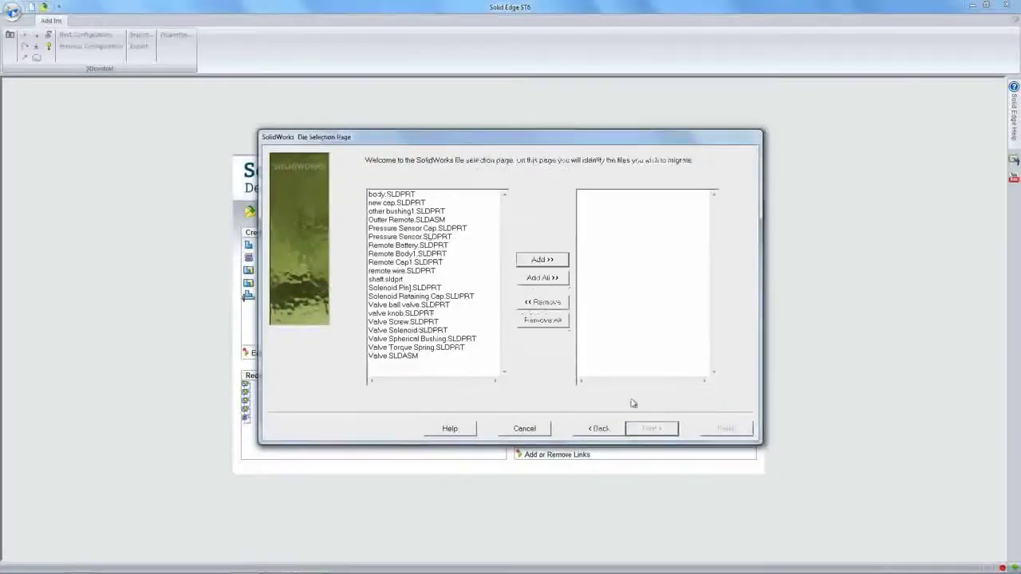
# Migrate all SolidWorks valve files, then open Valve.asm with its Default member
pyautogui.click(543, 276)
pyautogui.click(652, 428)
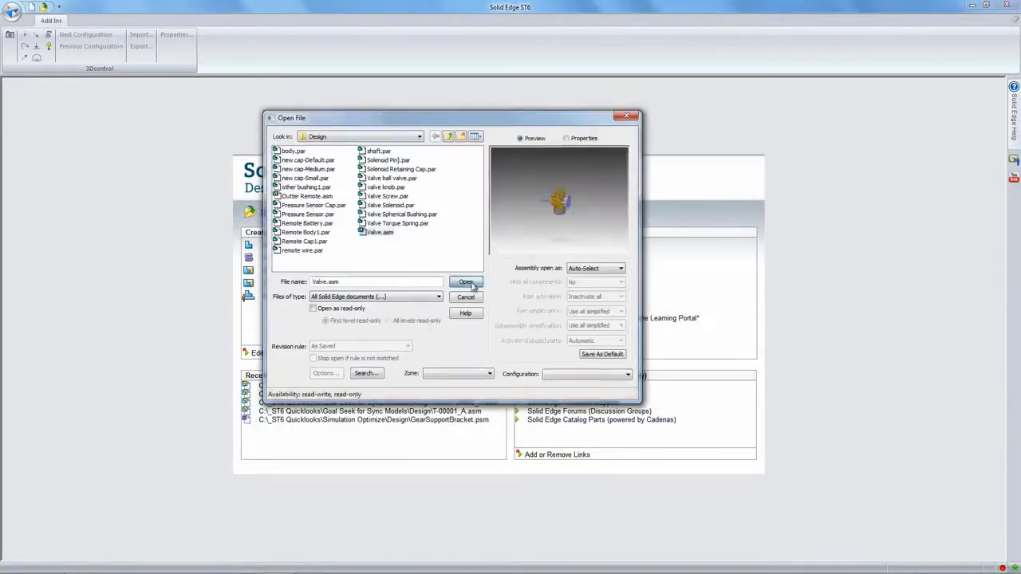
pyautogui.click(572, 292)
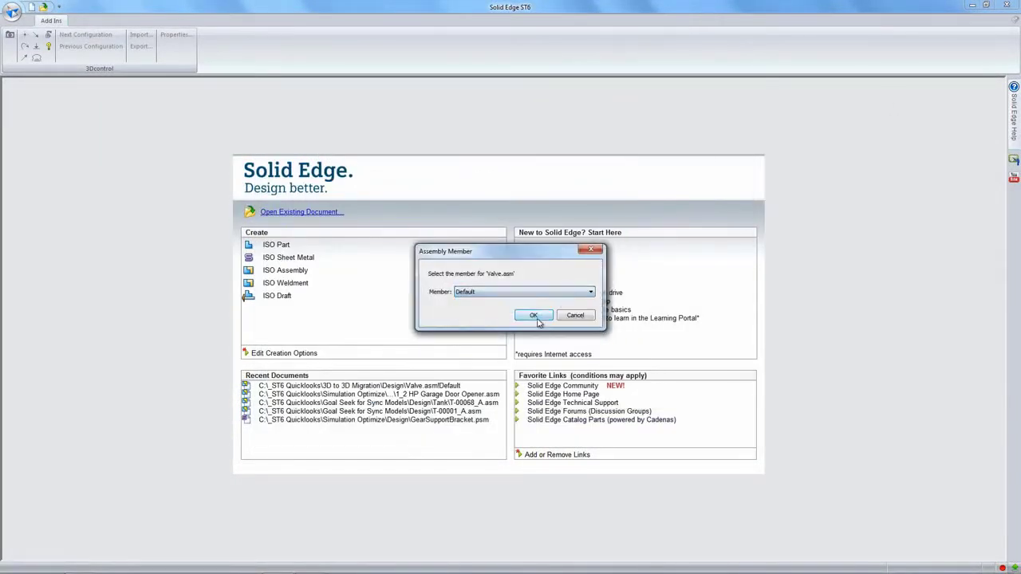
pyautogui.click(538, 322)
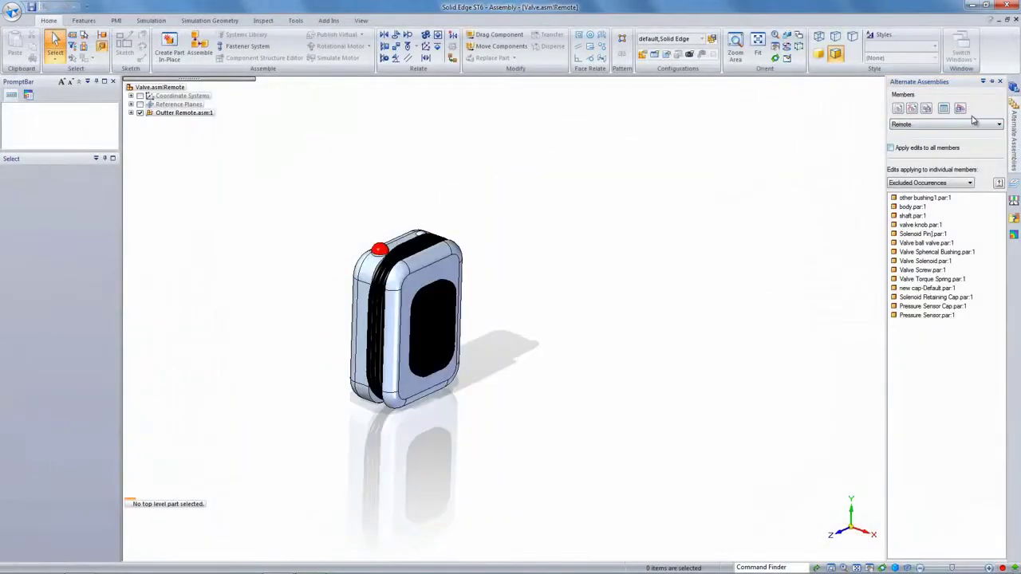
# Switch Valve.asm to its Internal member and move the nut down the valve body
pyautogui.click(971, 124)
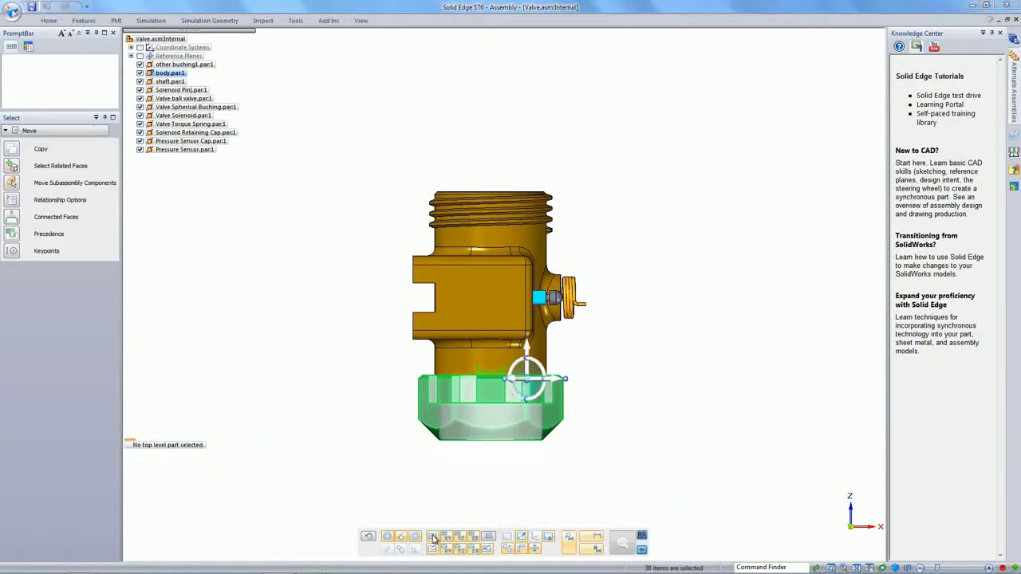
pyautogui.click(527, 350)
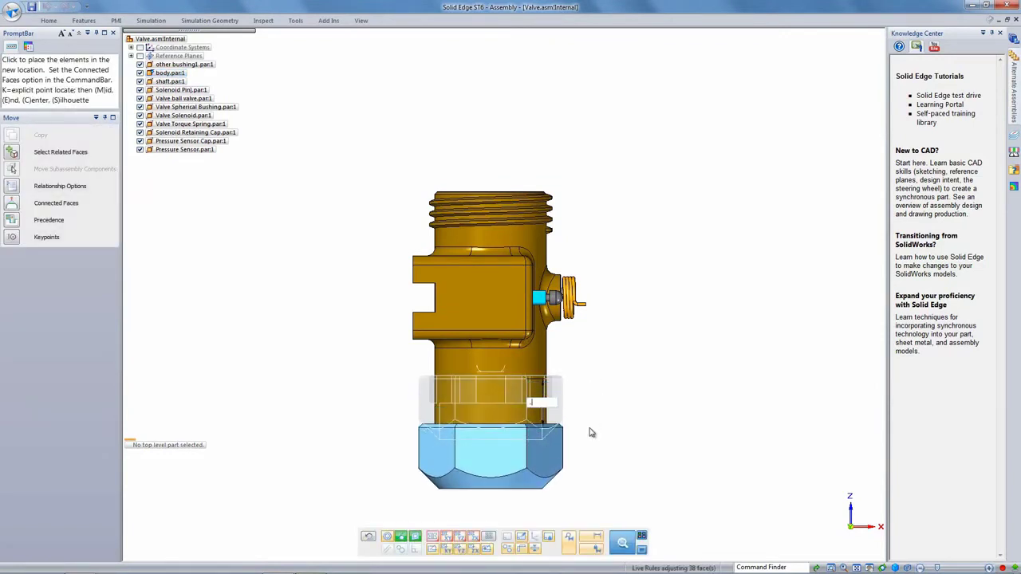
pyautogui.press('Escape')
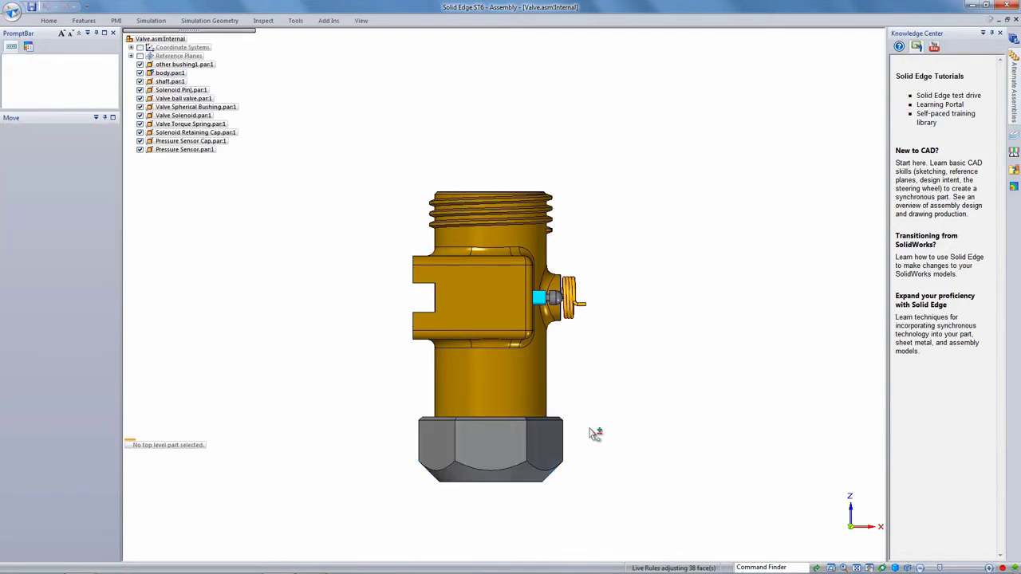
pyautogui.press('Escape')
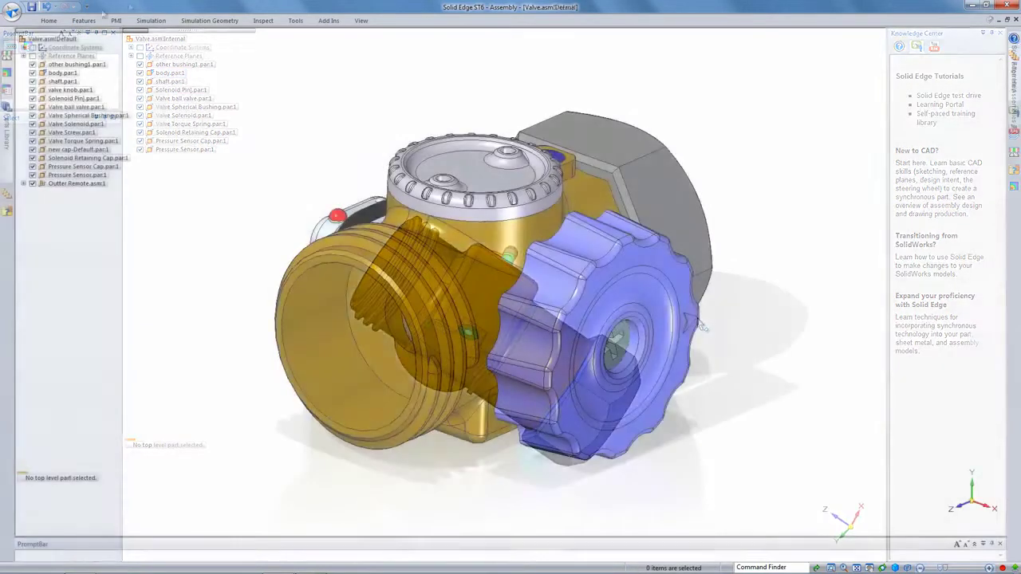
# Apply the Maximum Assistance theme, then open Alternate Assemblies through a Command Finder search for 'alternate'
pyautogui.click(87, 7)
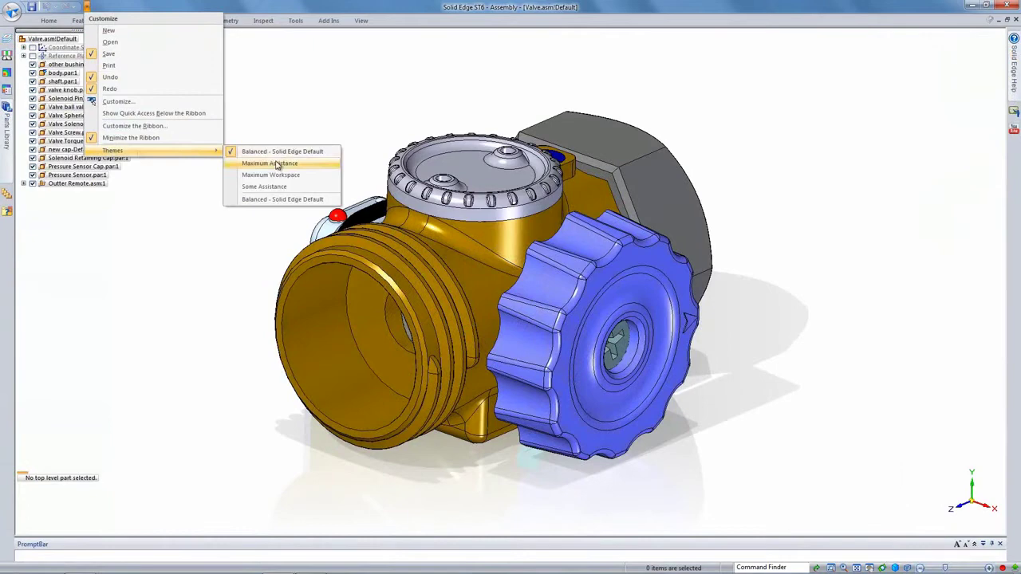
pyautogui.click(269, 163)
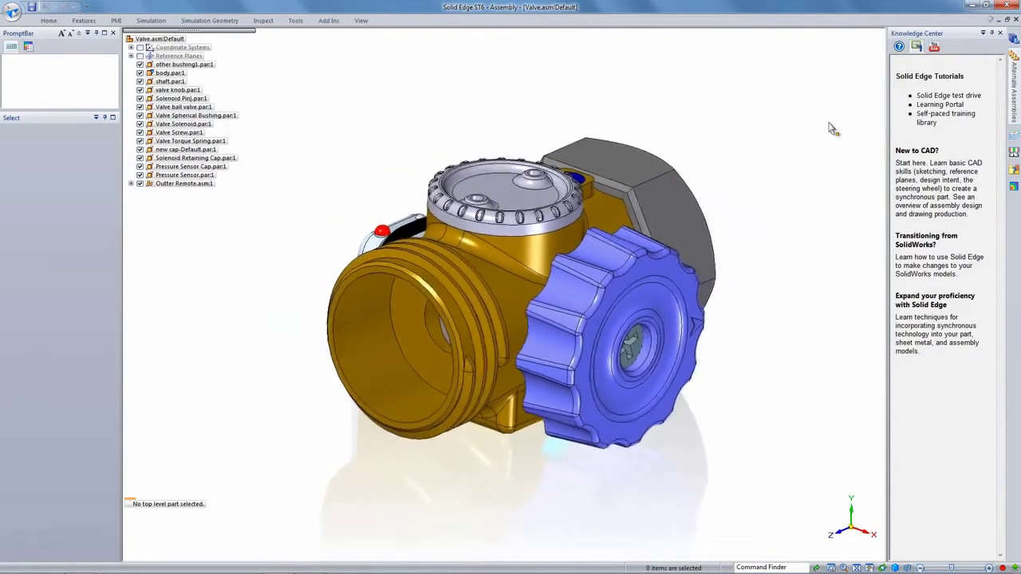
pyautogui.click(791, 567)
pyautogui.write('alternate')
pyautogui.press('Return')
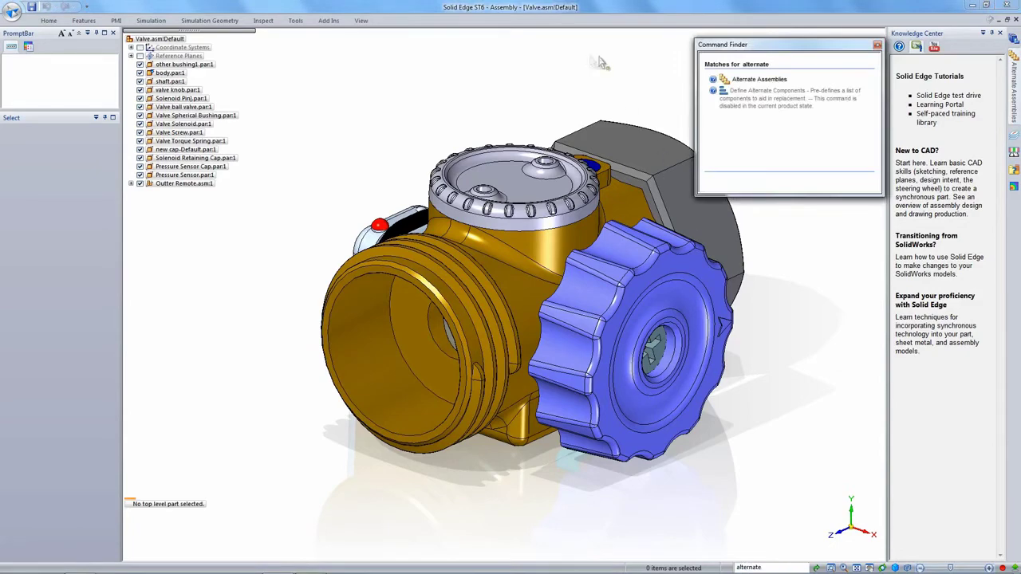
pyautogui.click(762, 80)
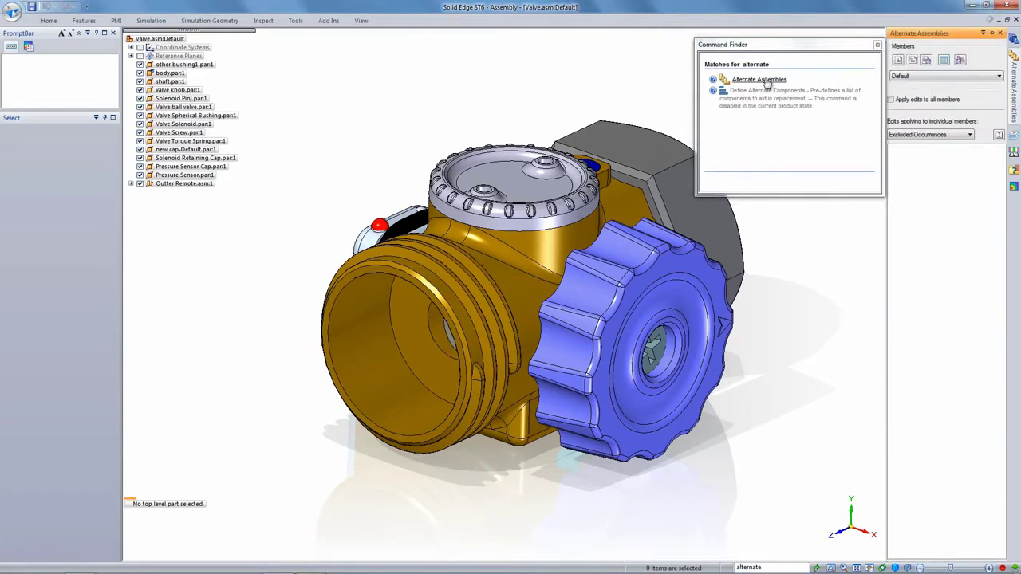
pyautogui.click(875, 45)
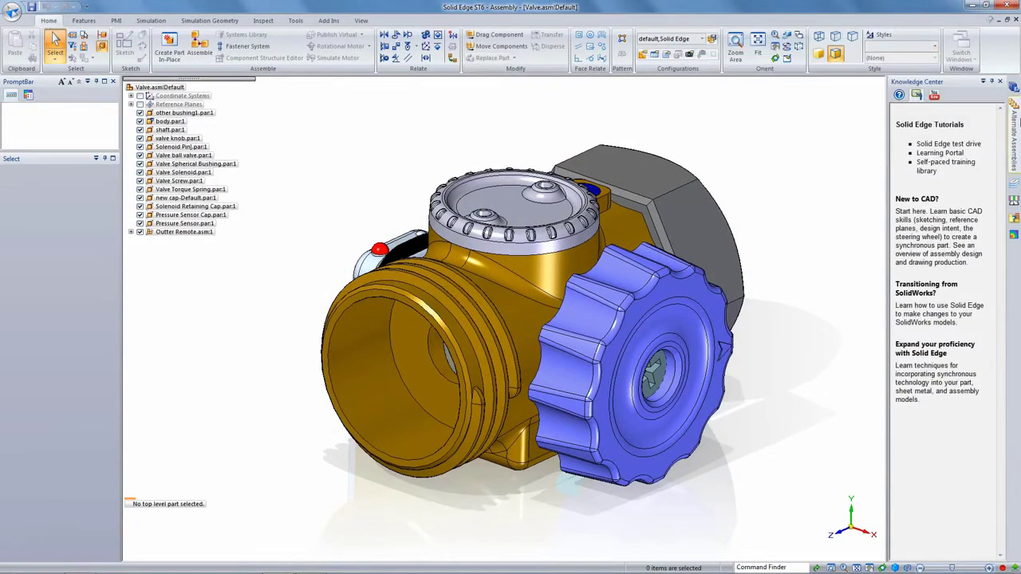